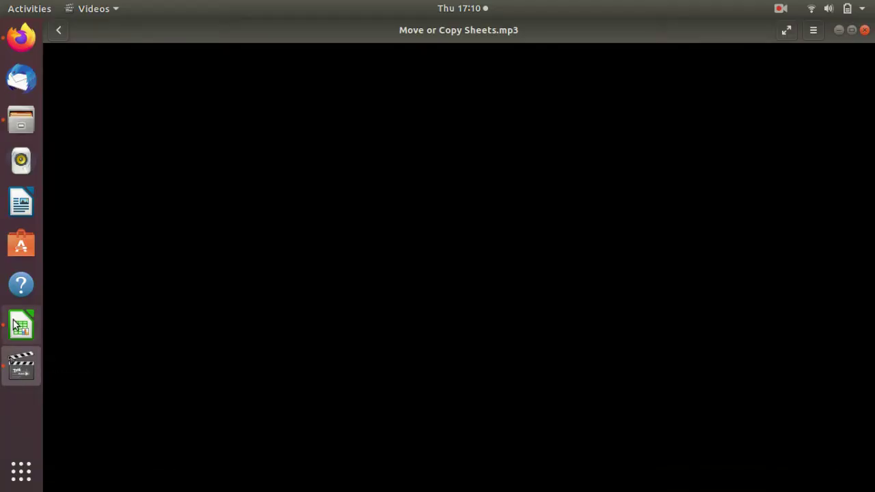
Step: Bring the LibreOffice Calc marks workbook in front of the video player
left_click(17, 325)
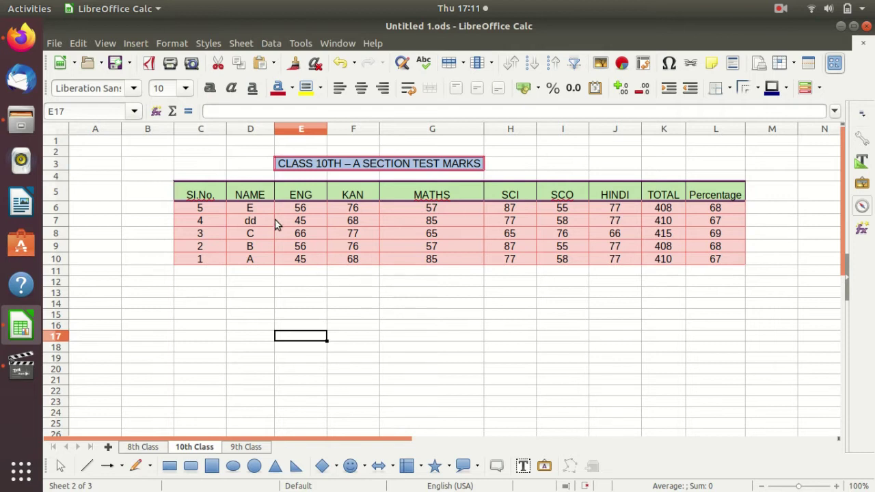
left_click(212, 195)
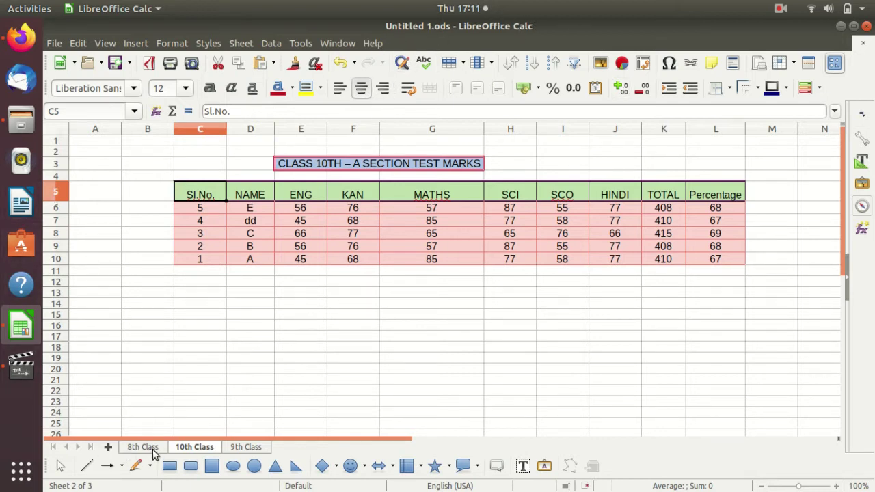
left_click(239, 448)
left_click(205, 447)
left_click(159, 447)
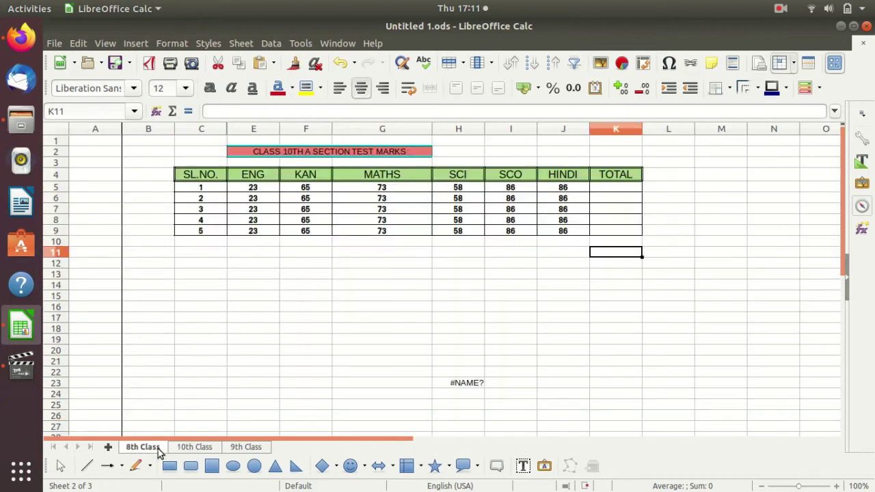
left_click(207, 448)
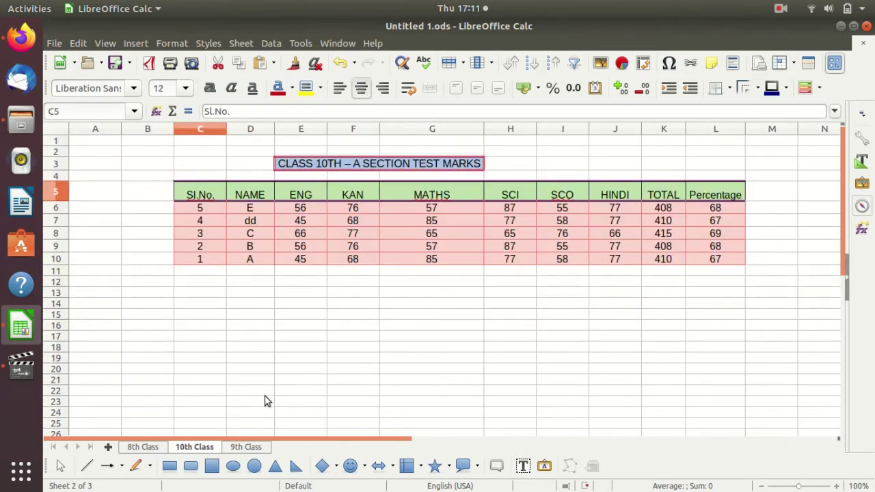
mouse_move(198, 201)
left_mouse_down()
mouse_move(653, 243)
mouse_move(715, 258)
left_mouse_up()
left_click(611, 303)
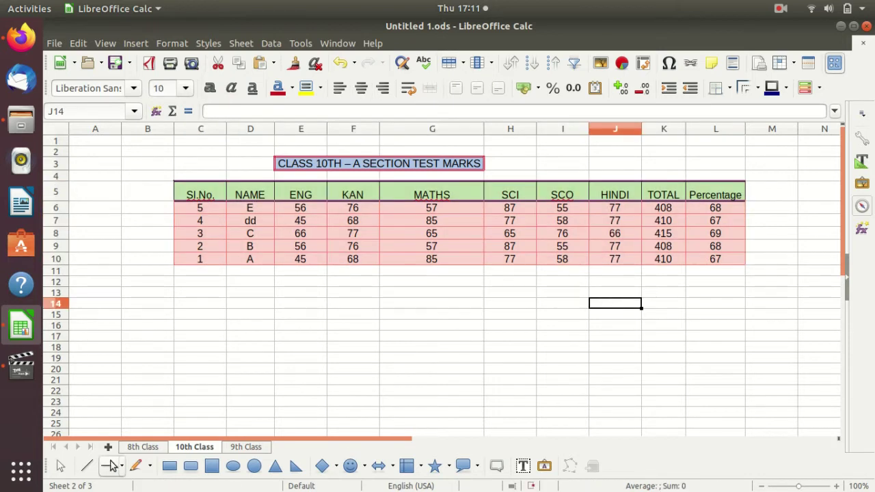
left_click(140, 447)
left_click(194, 447)
left_click(246, 447)
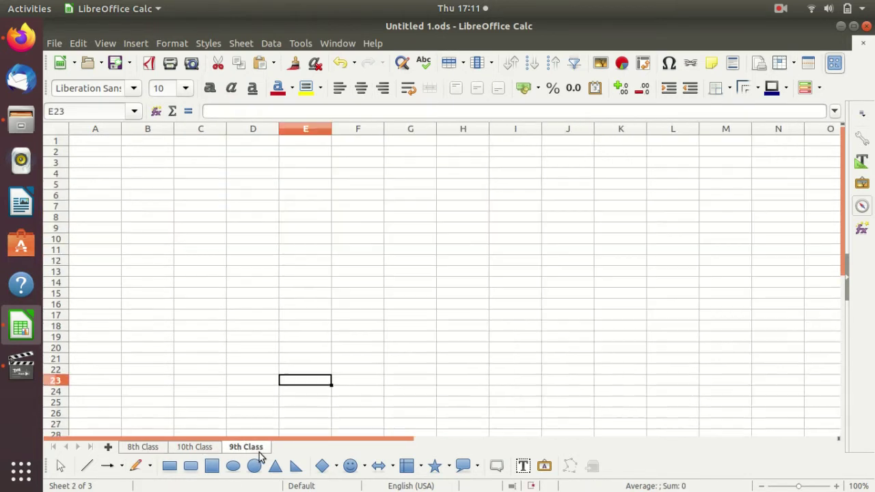
left_click(195, 447)
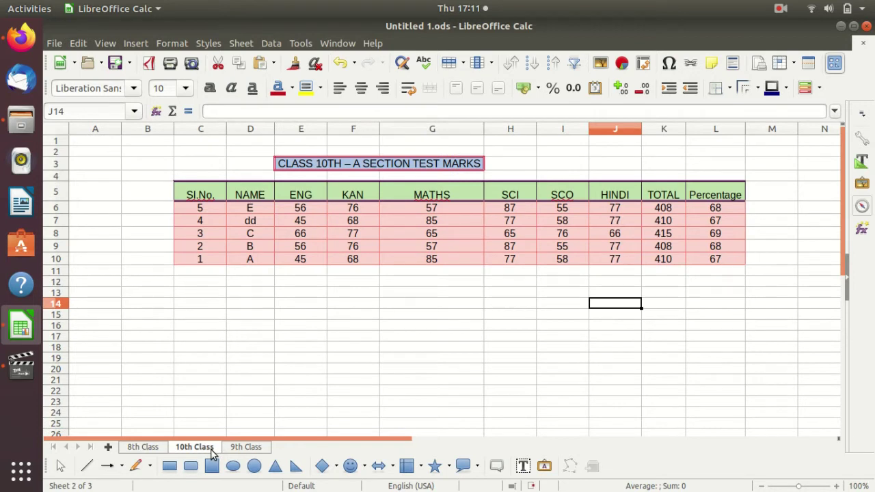
left_click(246, 448)
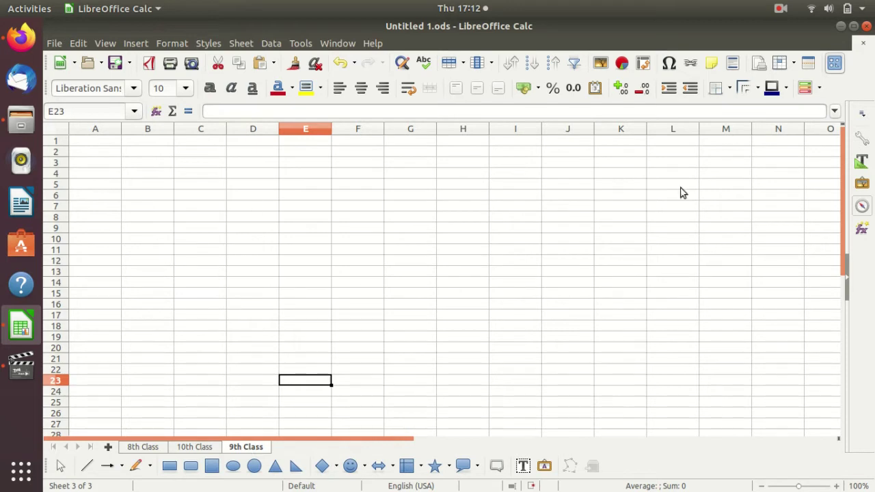
left_click(198, 448)
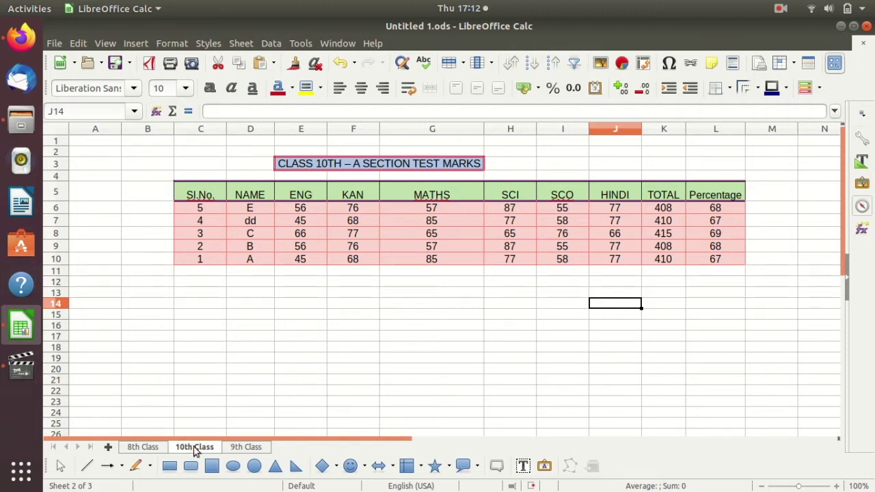
left_click(291, 167)
left_click_drag(205, 199, 720, 263)
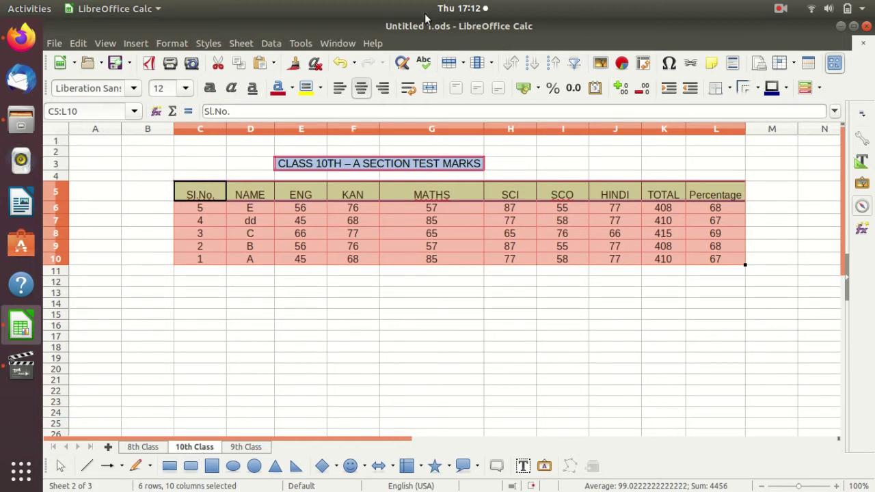
left_click(297, 390)
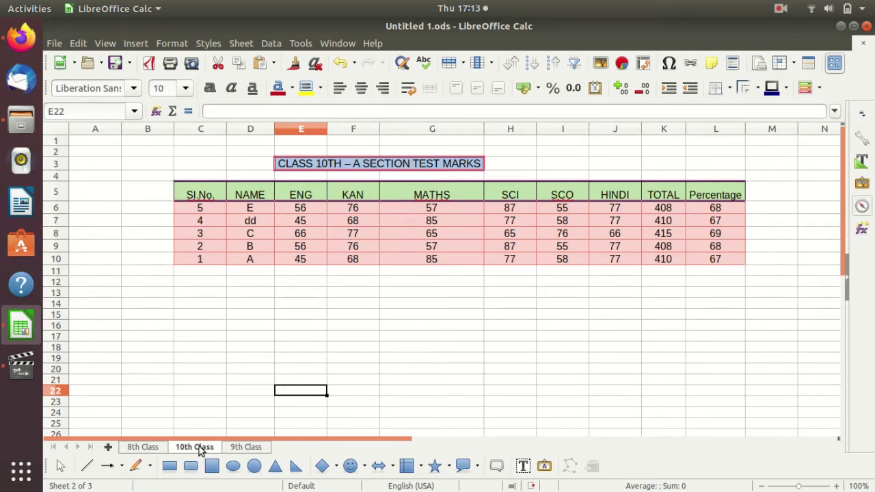
left_click(246, 447)
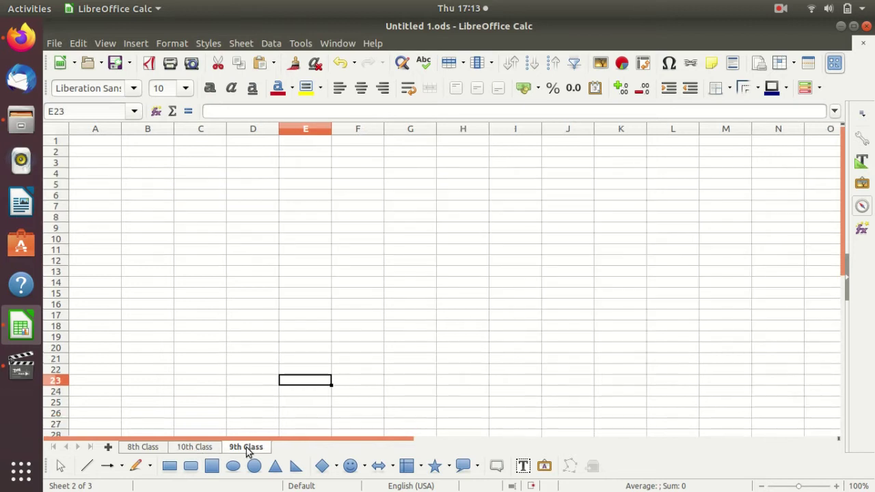
left_click(199, 448)
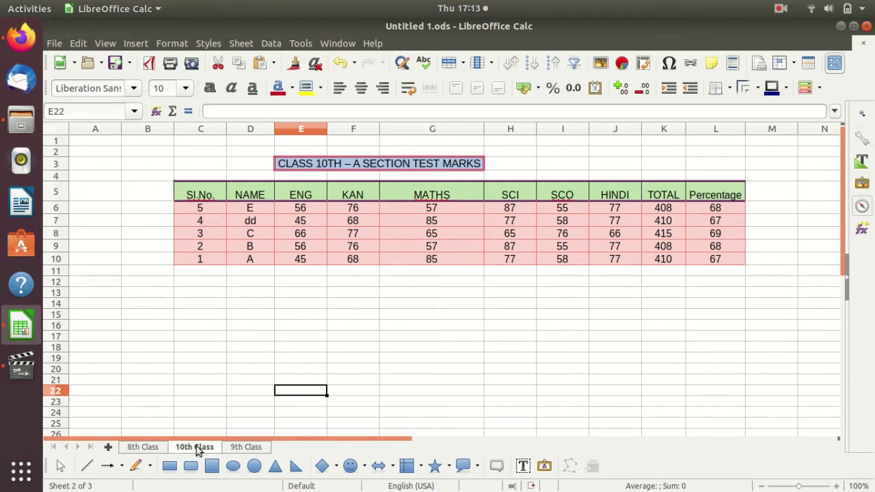
Step: Set up a Move/Copy of the 10th Class sheet as a copy named '10th Class_2'
right_click(198, 449)
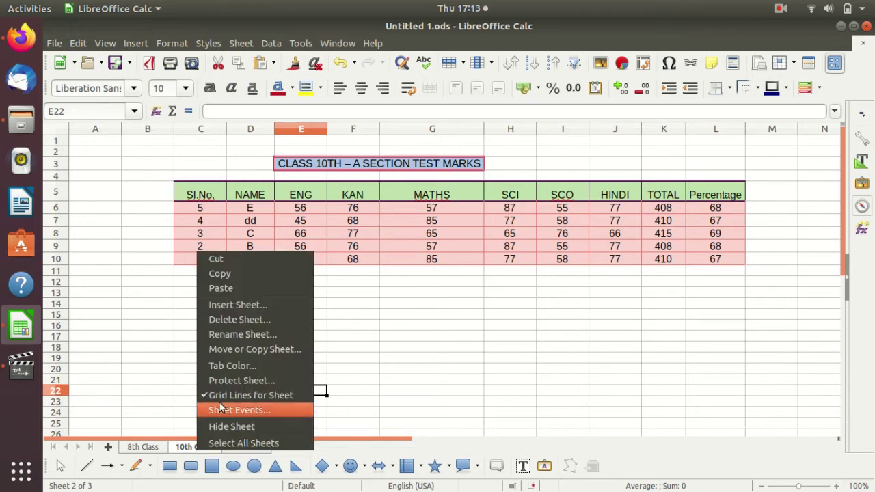
left_click(244, 349)
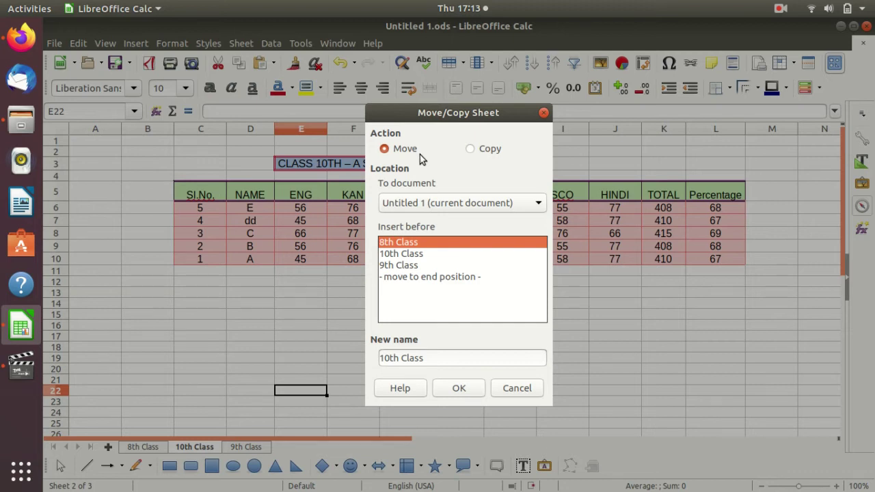
left_click(470, 149)
left_click(386, 150)
left_click_drag(431, 358, 380, 359)
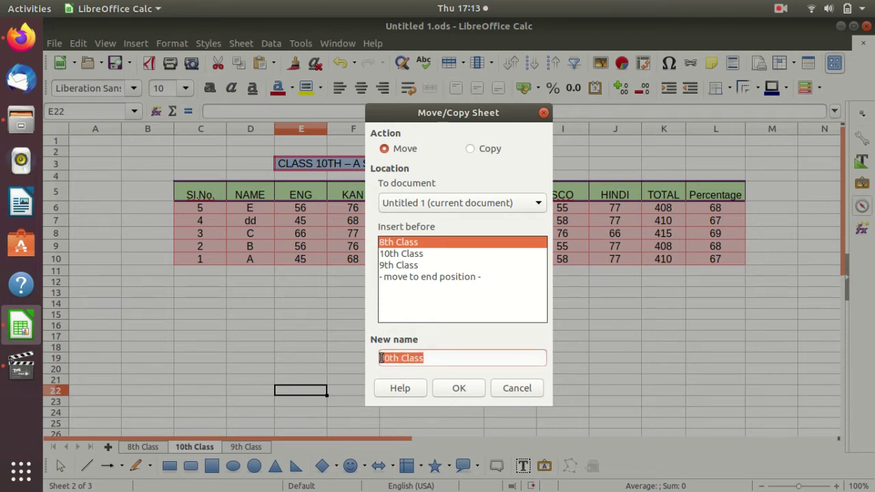
left_click(472, 149)
left_click_drag(448, 358, 380, 358)
left_click(460, 361)
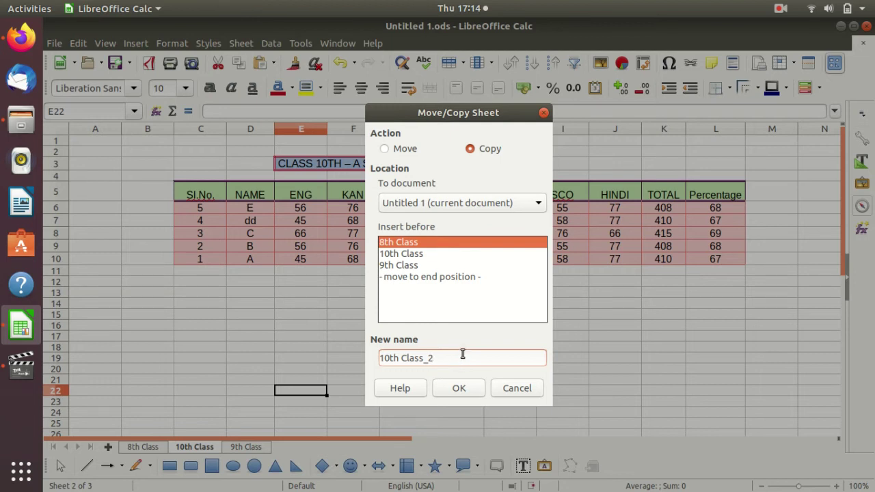
Step: Copy into the current document at '- move to end position -', renaming the copy '9th Class'
left_click(536, 204)
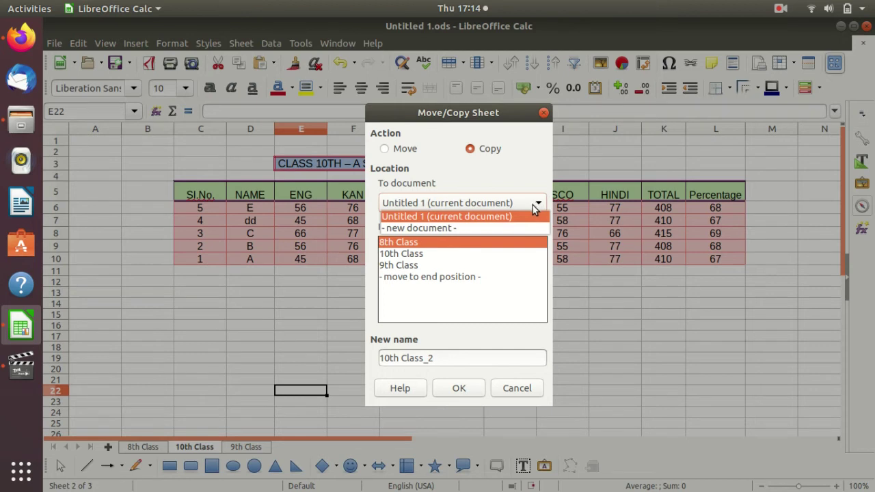
left_click(479, 217)
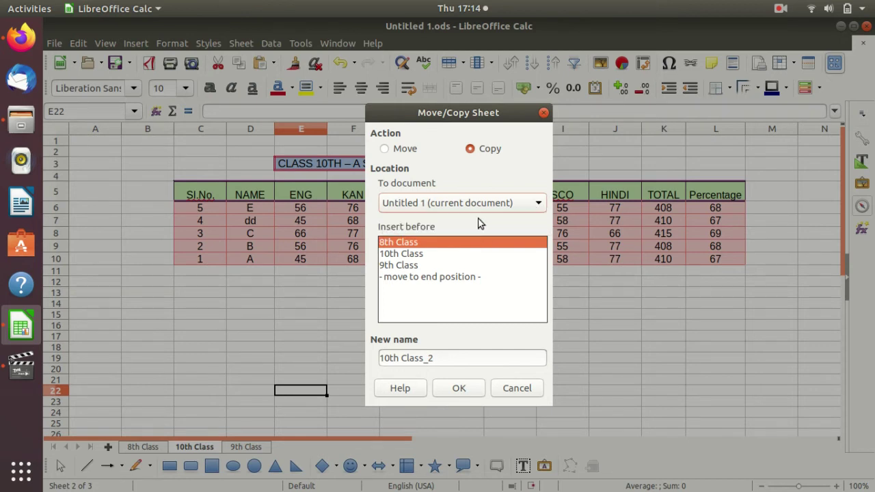
left_click(409, 276)
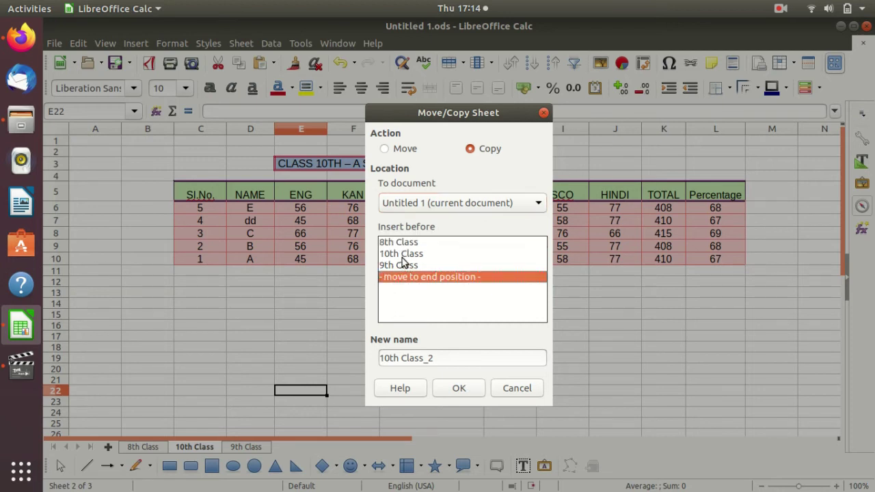
left_click(408, 254)
left_click(411, 243)
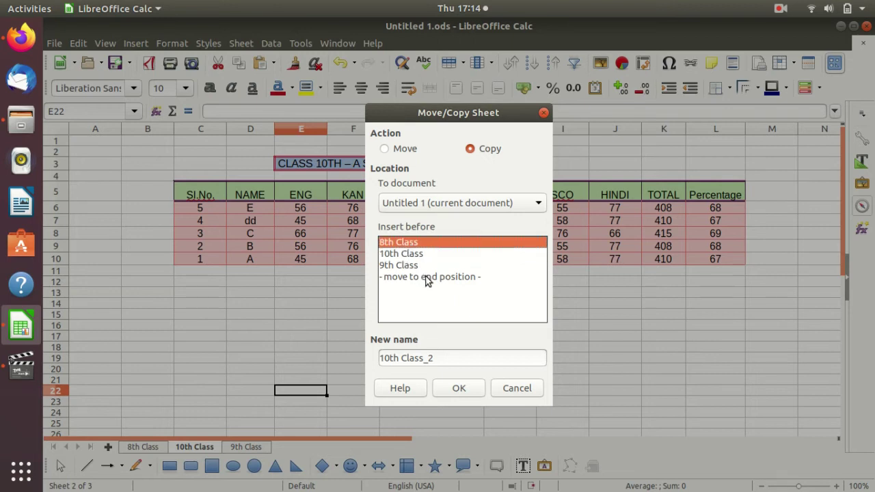
left_click(412, 254)
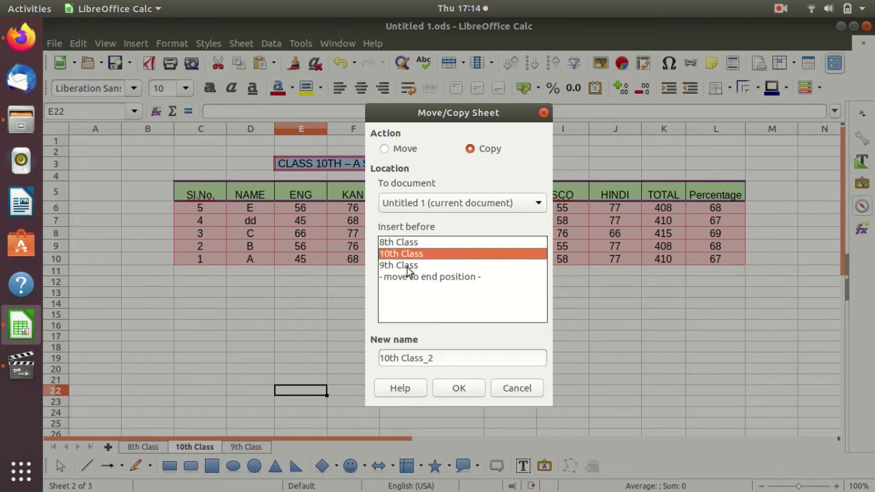
left_click(405, 266)
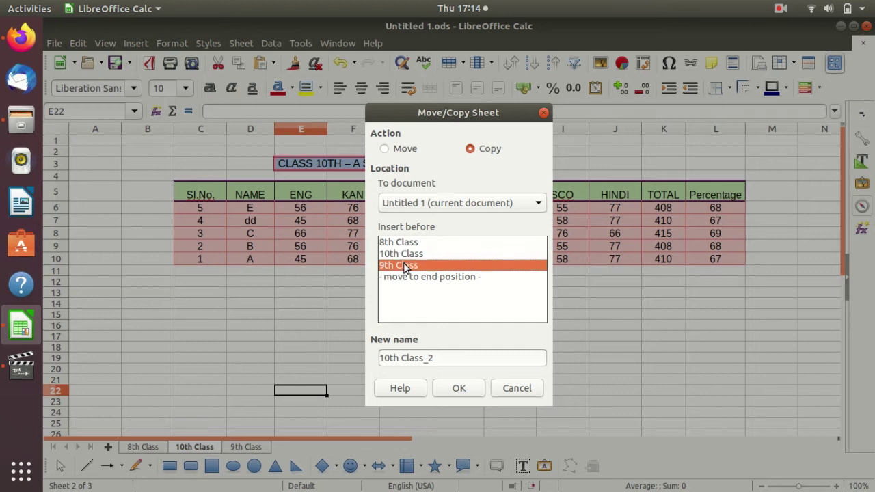
left_click(431, 276)
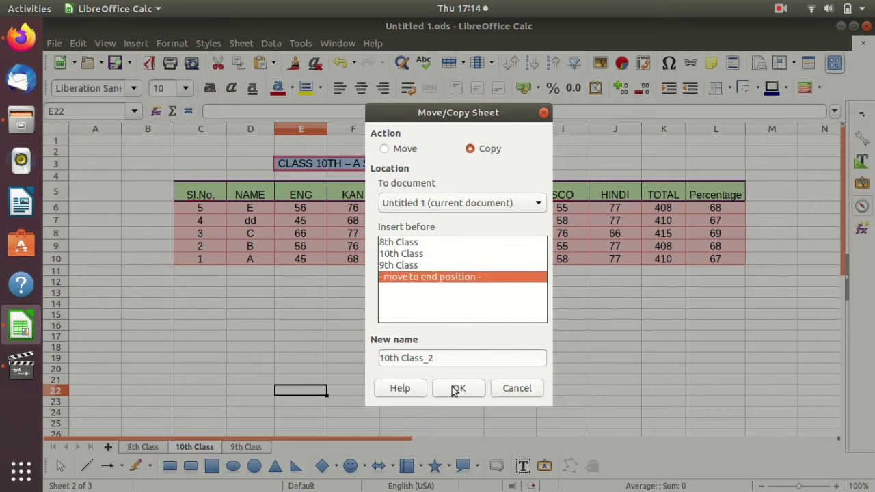
left_click_drag(438, 357, 377, 358)
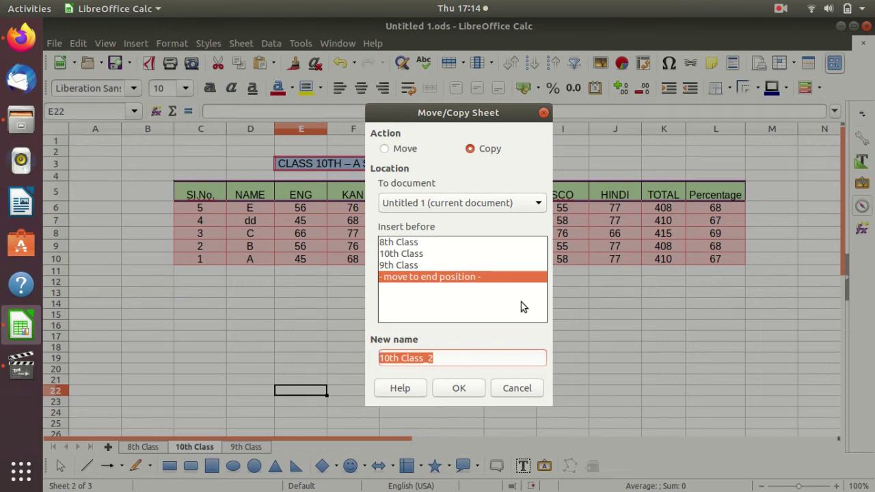
type("9th")
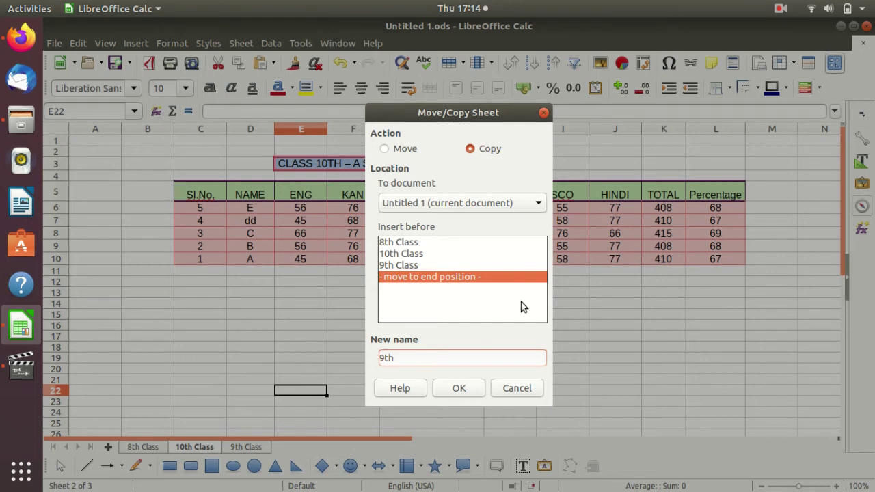
type(" Class")
Step: Confirm the copy, then delete the original empty 9th Class sheet
left_click(444, 387)
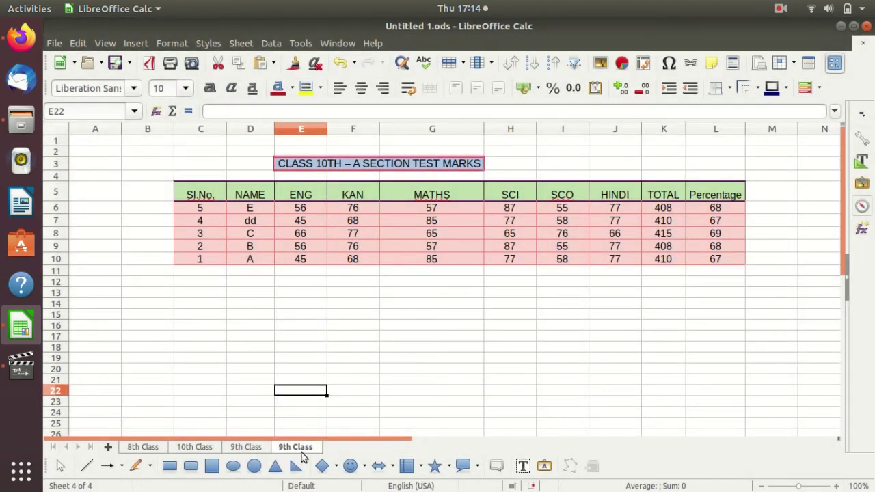
right_click(300, 451)
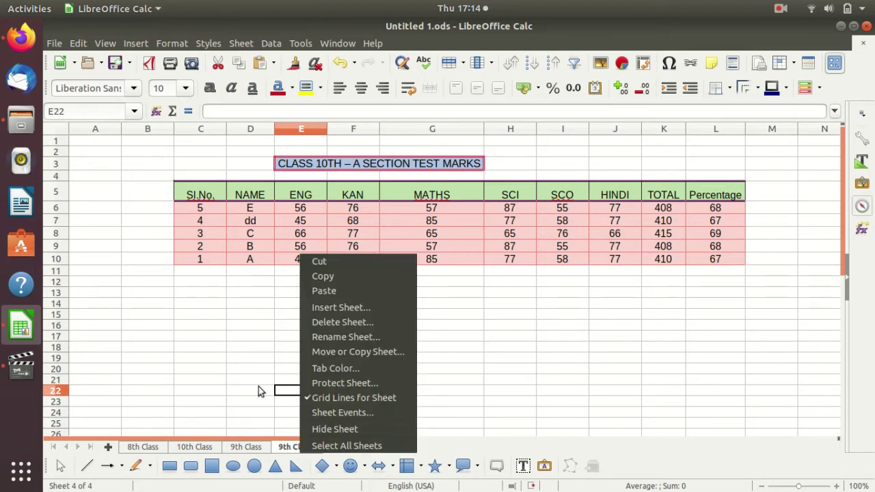
left_click(273, 456)
left_click(249, 447)
right_click(253, 449)
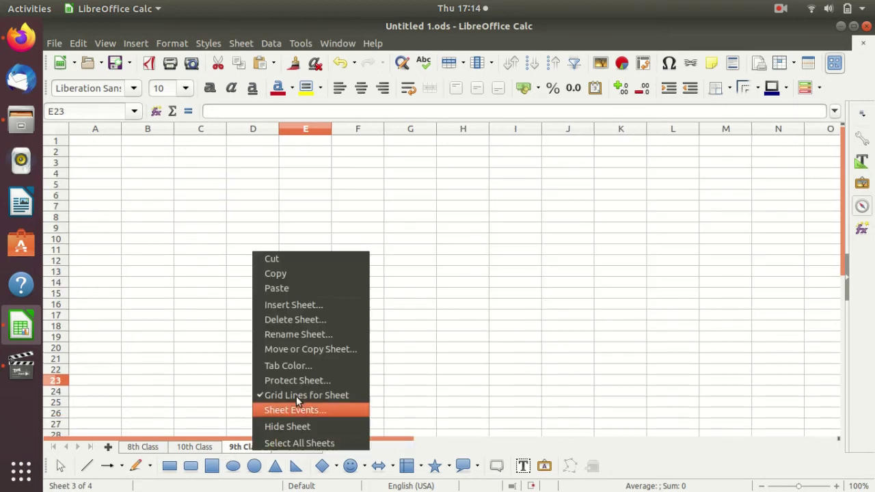
left_click(338, 321)
left_click(447, 283)
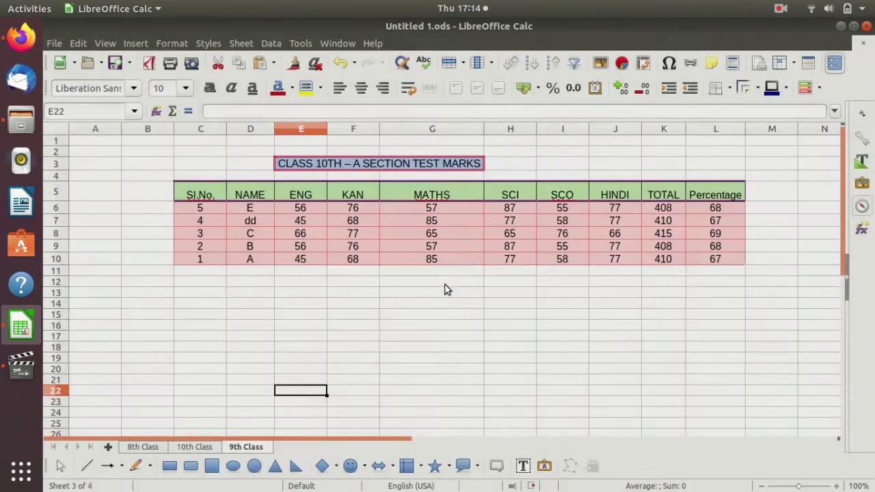
Step: Rename the copied marks sheet to 9th Class
right_click(260, 450)
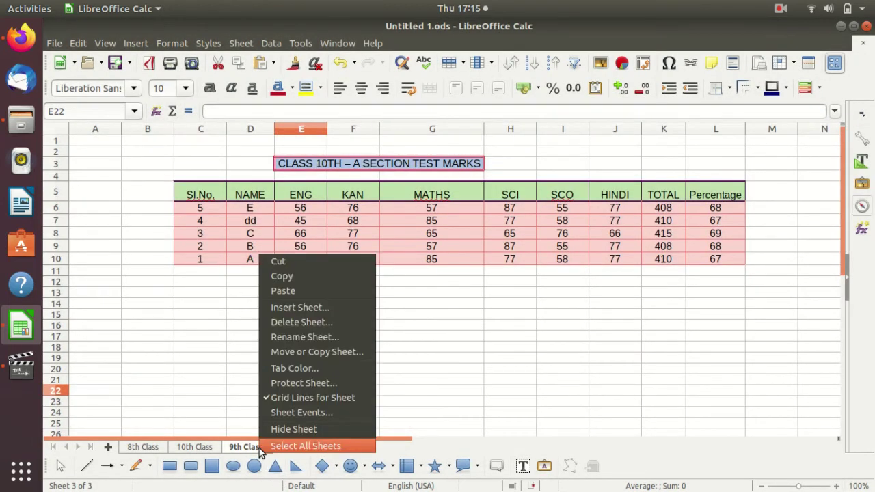
left_click(331, 340)
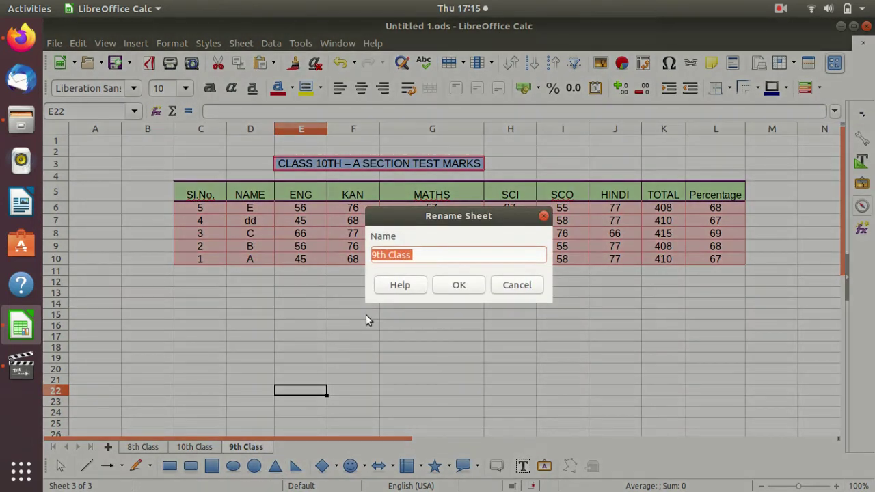
left_click(431, 255)
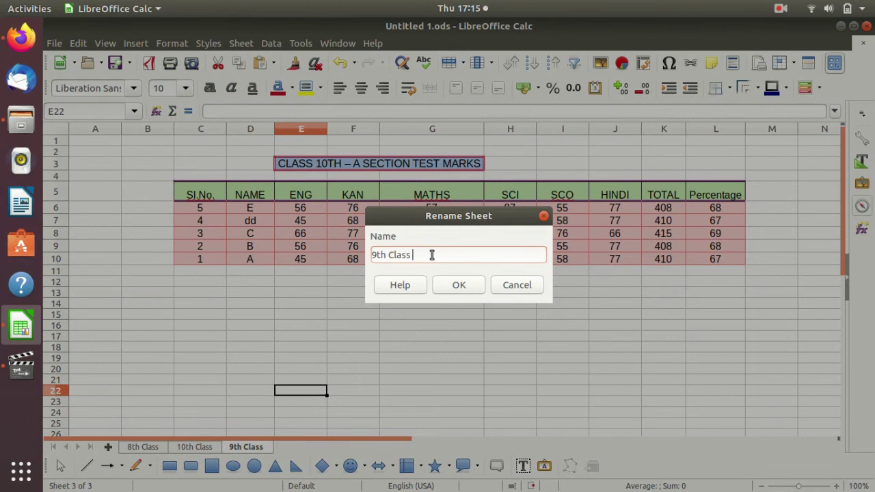
left_click(457, 288)
left_click(366, 370)
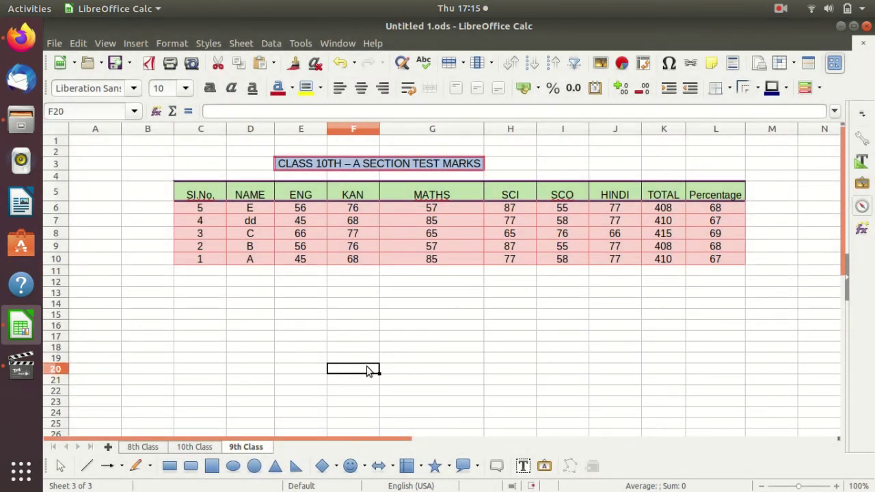
Step: Clear the copied student marks from the rows C6:L10
mouse_move(233, 447)
left_mouse_down()
mouse_move(202, 447)
mouse_move(243, 453)
left_mouse_up()
left_click_drag(198, 200, 697, 237)
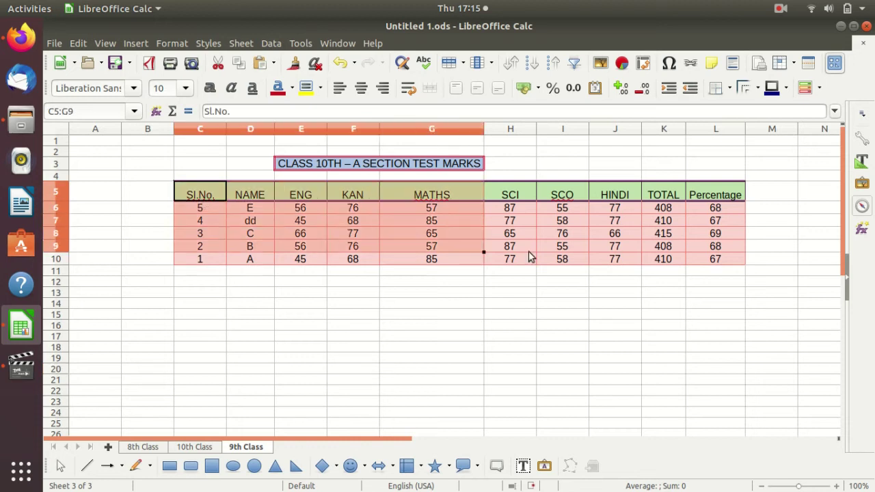
left_click(616, 247)
mouse_move(205, 208)
left_mouse_down()
mouse_move(717, 272)
mouse_move(716, 260)
left_mouse_up()
key("Delete")
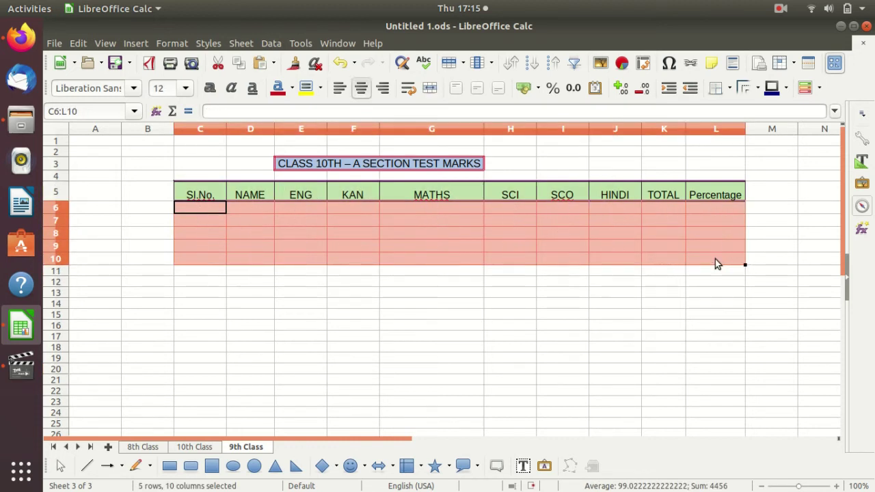
left_click(630, 274)
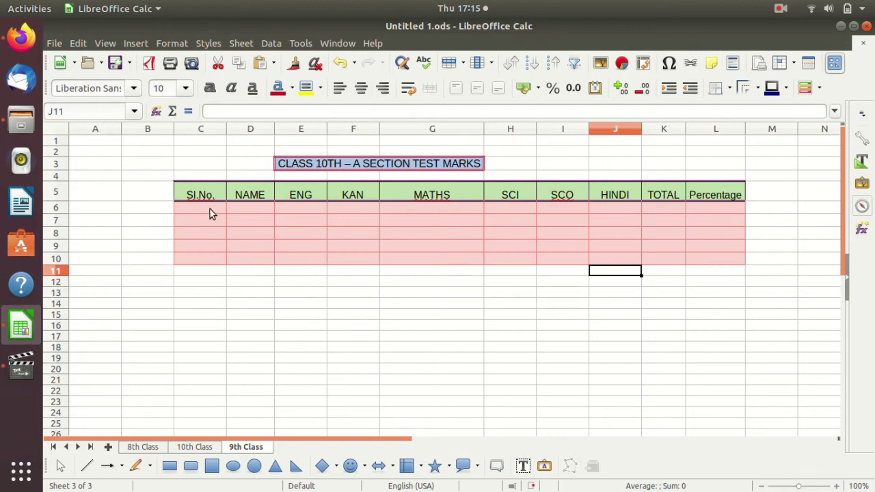
Step: Change the E3 title to 'CLASS 9TH – A SECTION TEST MARKS'
left_click(329, 163)
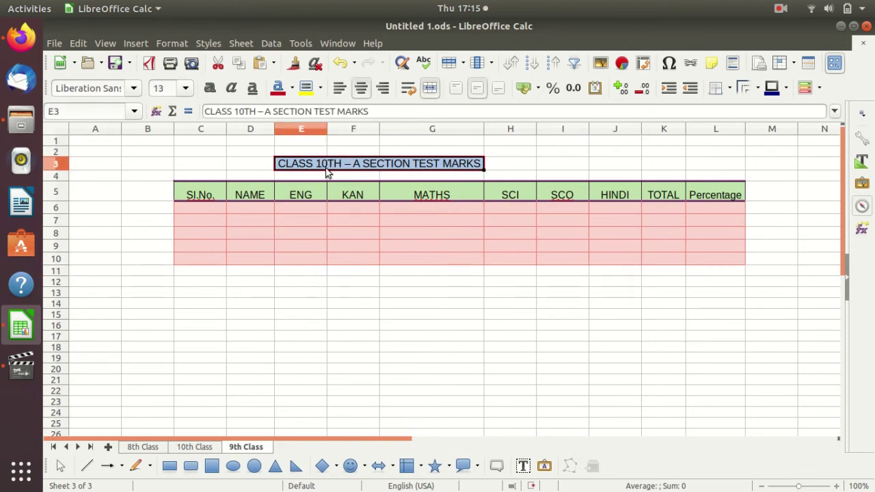
double_click(321, 163)
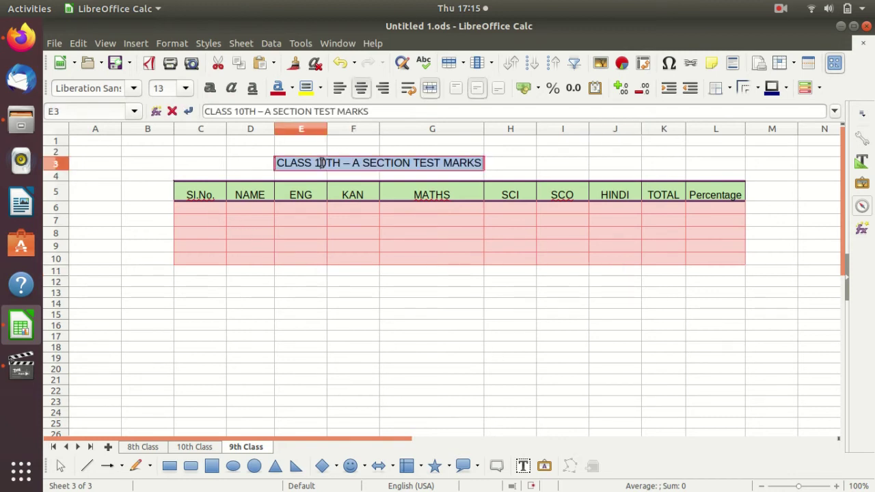
left_click_drag(327, 163, 312, 164)
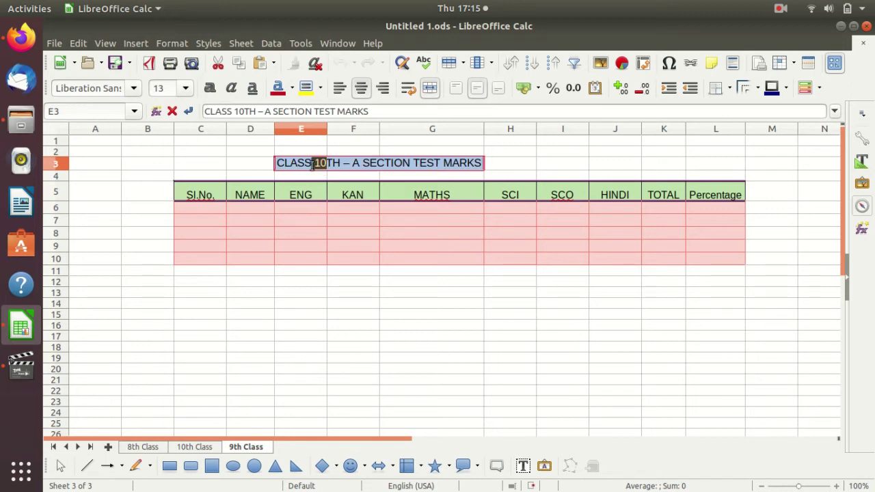
type("9")
left_click(363, 224)
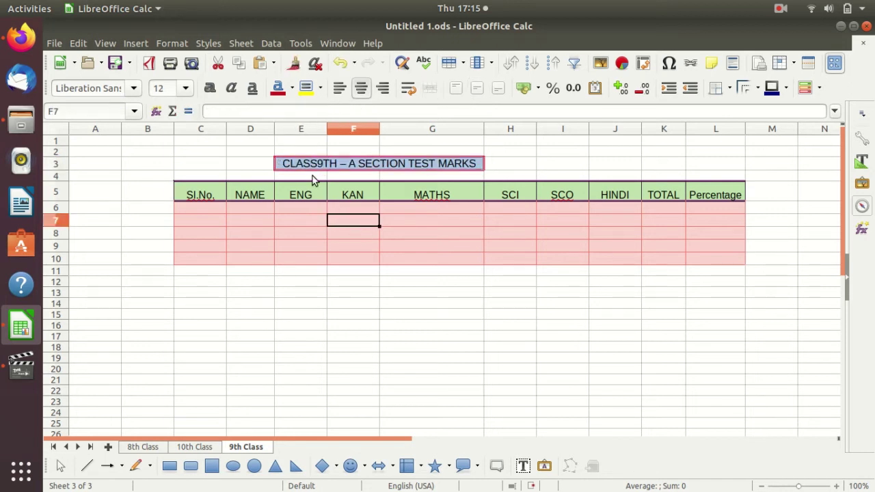
left_click(318, 167)
double_click(319, 167)
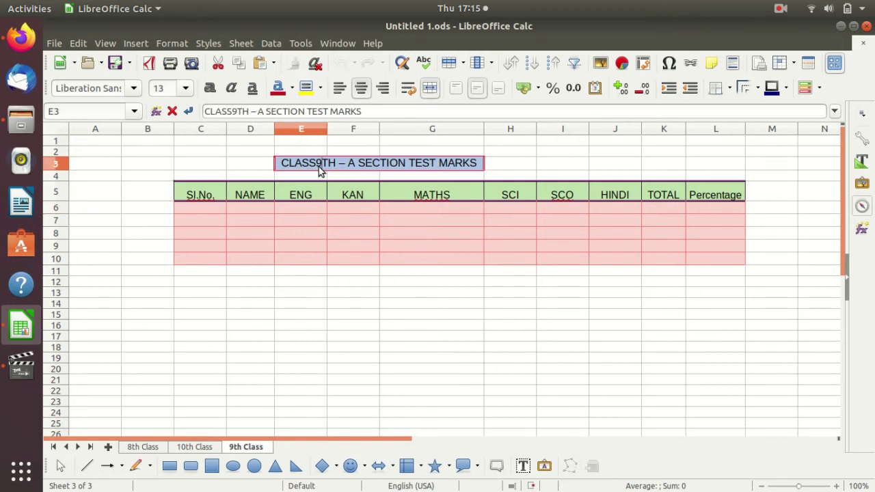
left_click(395, 324)
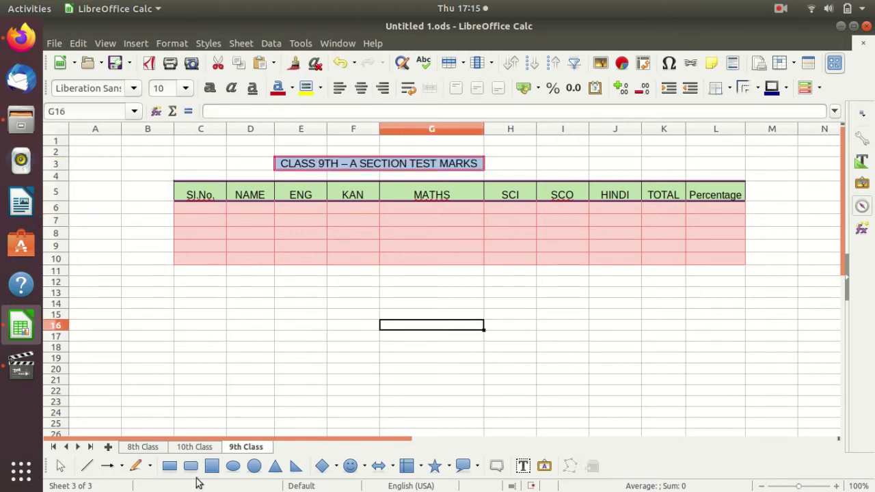
left_click(202, 446)
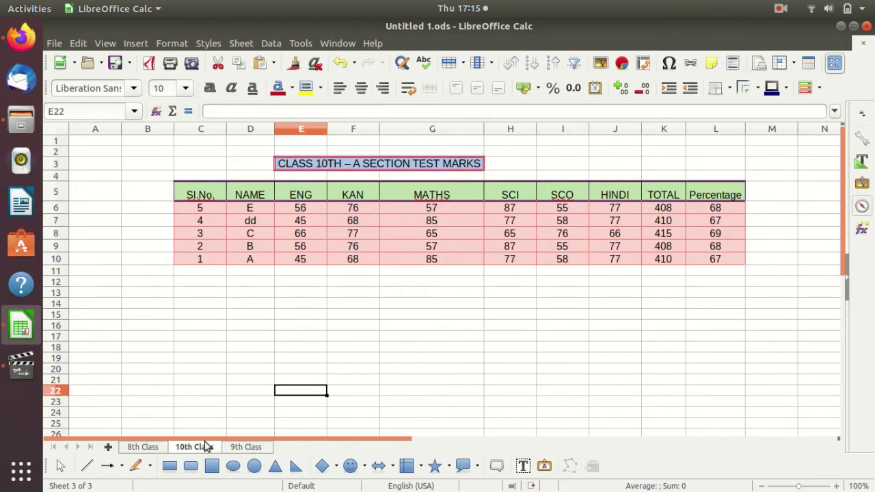
left_click(242, 450)
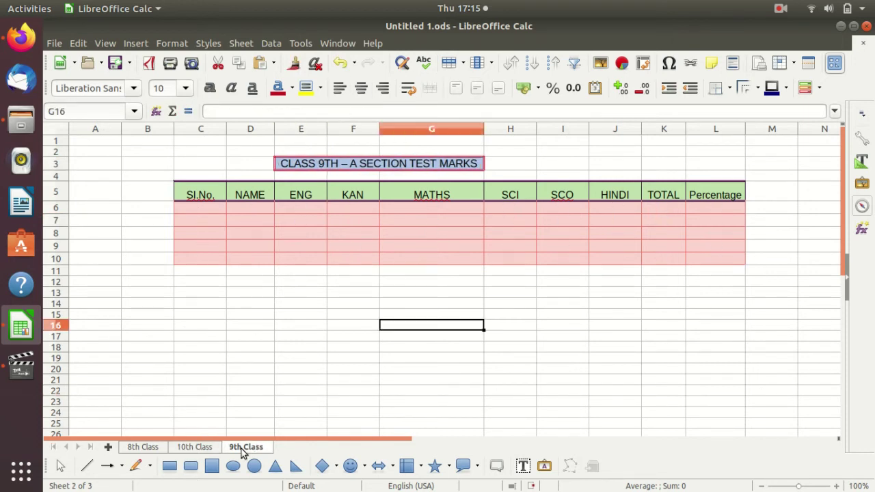
left_click(197, 448)
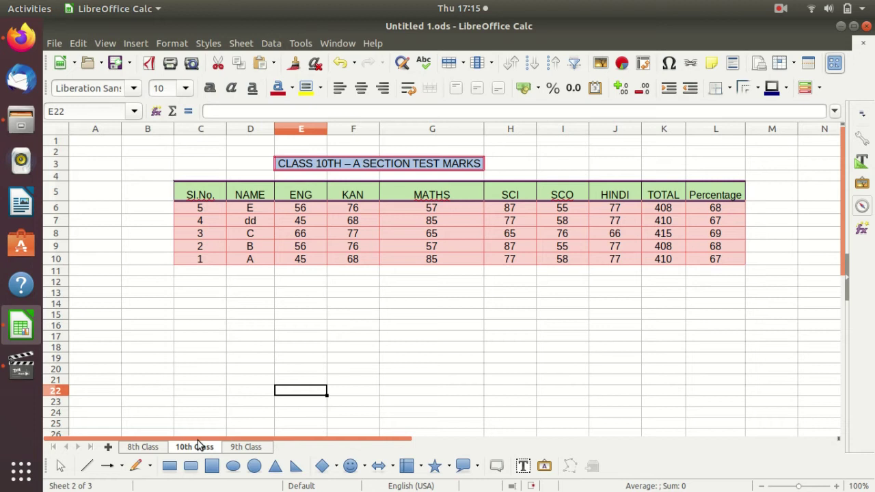
left_click(248, 448)
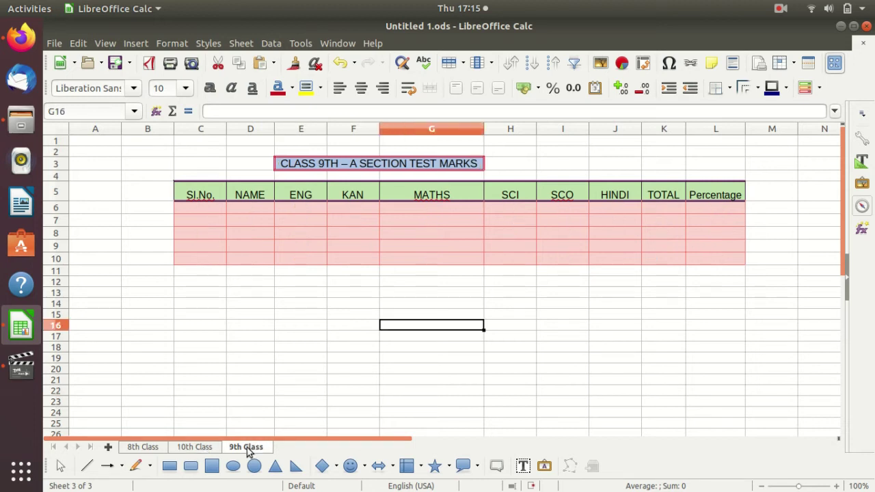
left_click(201, 449)
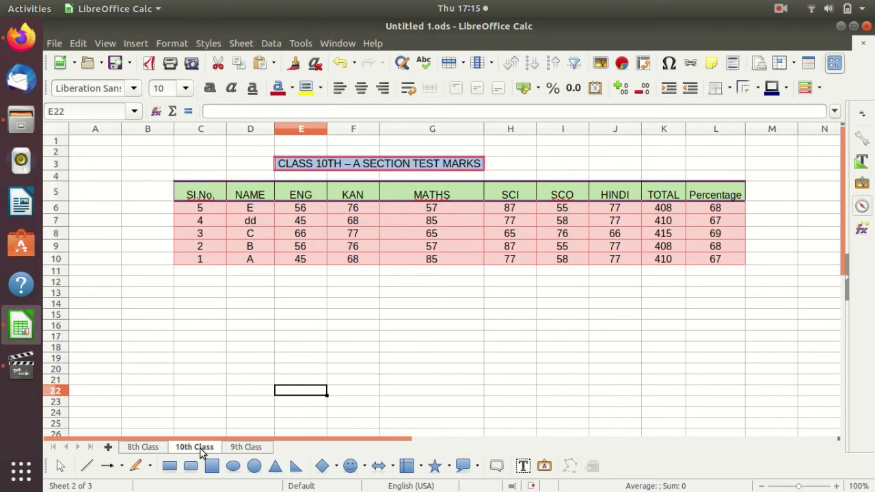
Step: Move the 10th Class sheet to the end position, after 9th Class
right_click(201, 449)
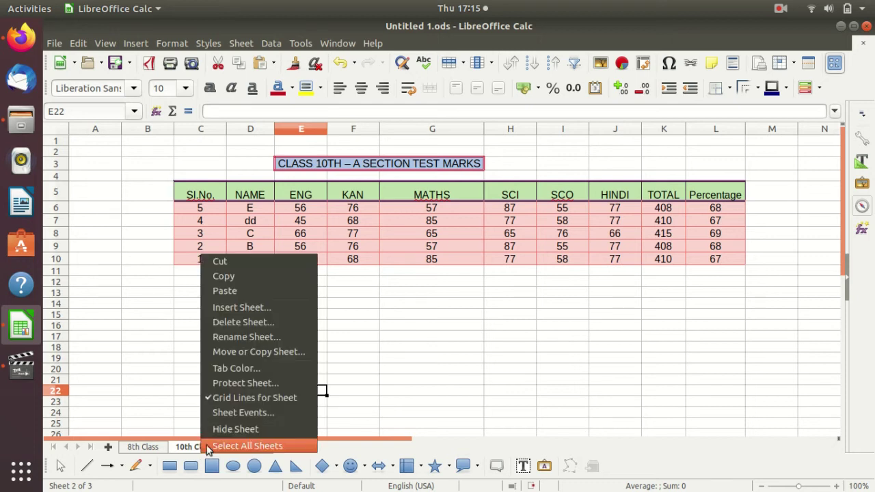
left_click(244, 349)
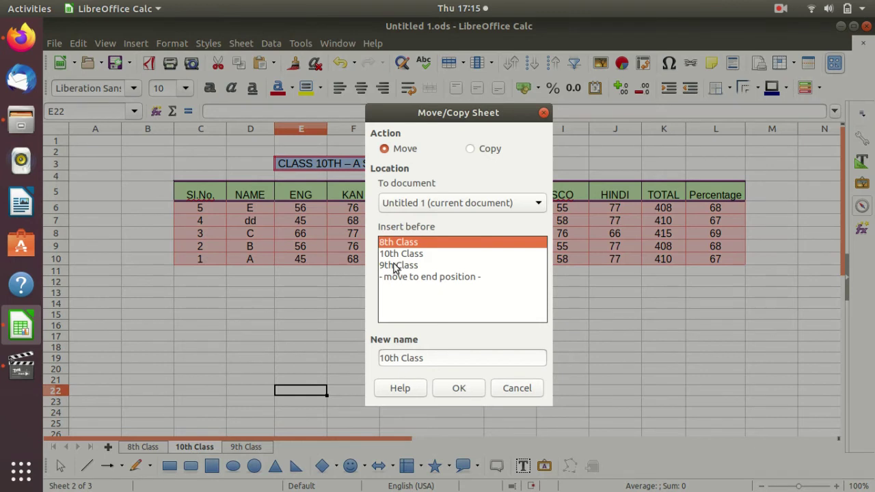
left_click(419, 277)
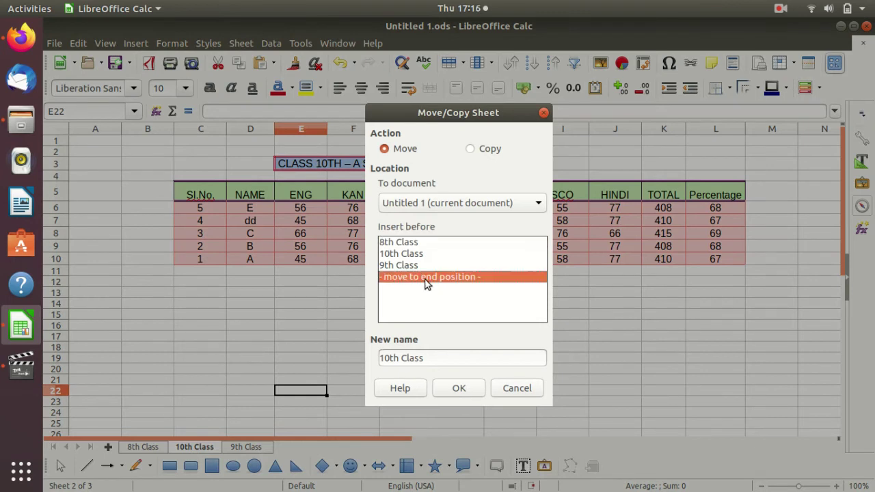
left_click(458, 388)
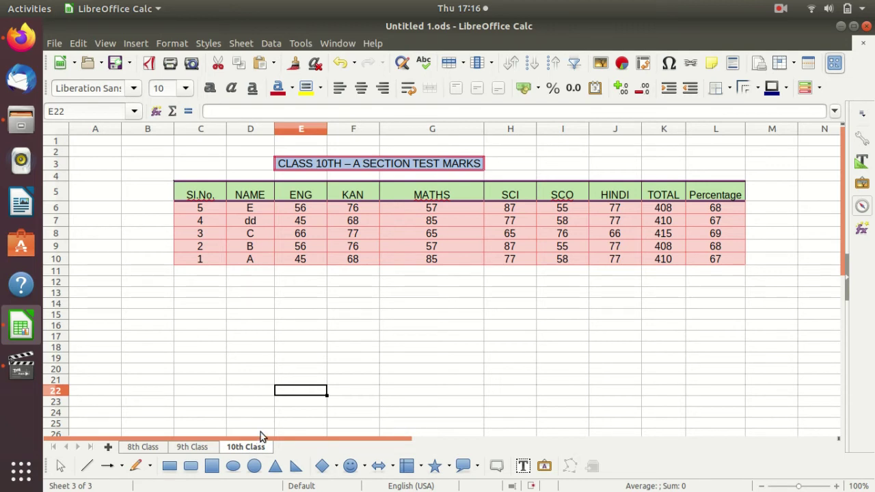
Step: Return to the 10th Class sheet and close the new-document options unused
left_click(203, 444)
left_click(241, 450)
left_click(54, 44)
mouse_move(65, 59)
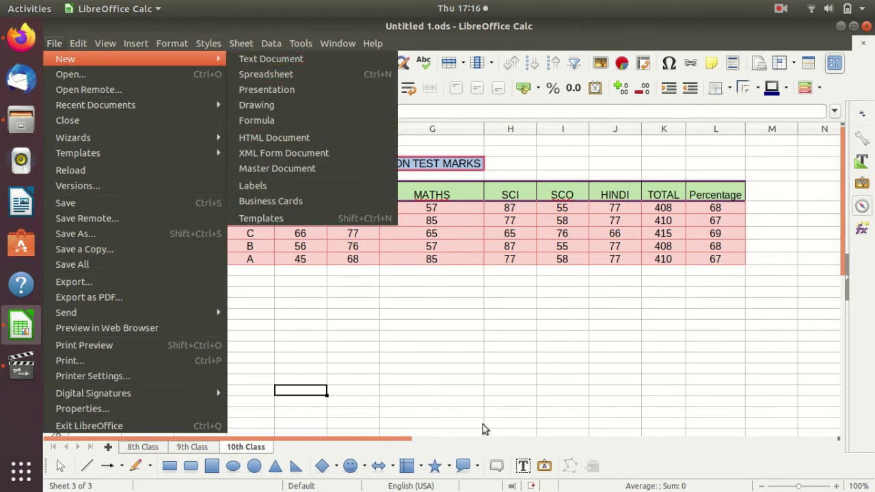
left_click(454, 364)
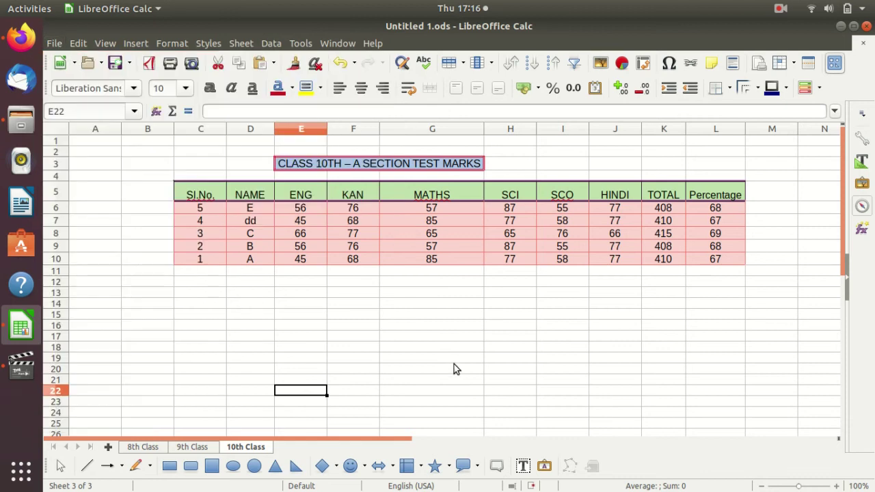
Step: Copy the 10th Class sheet into a '- new document -' destination
right_click(250, 445)
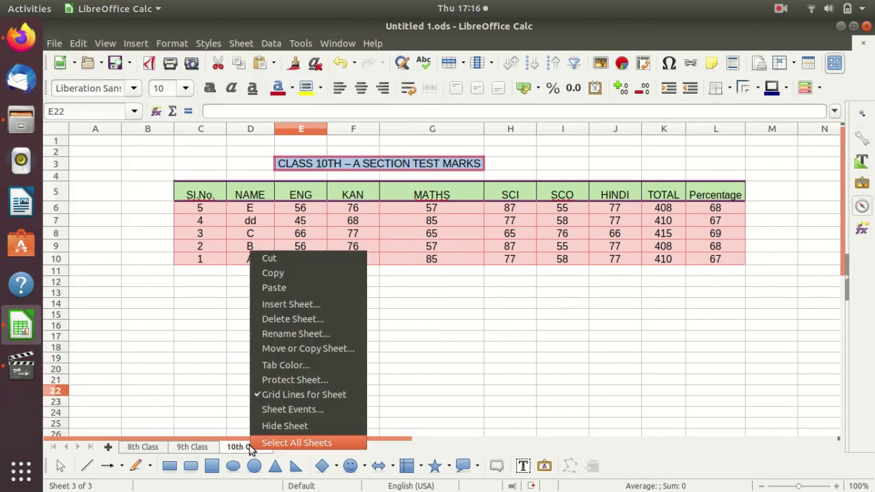
left_click(311, 348)
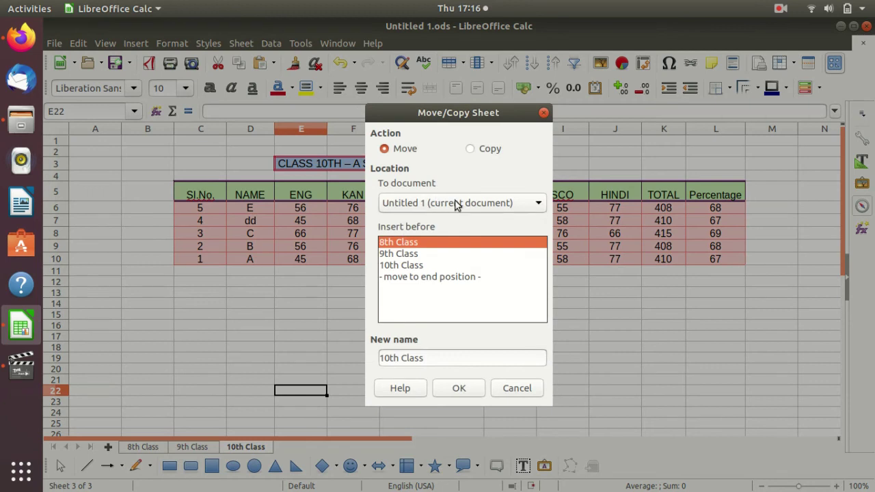
left_click(472, 149)
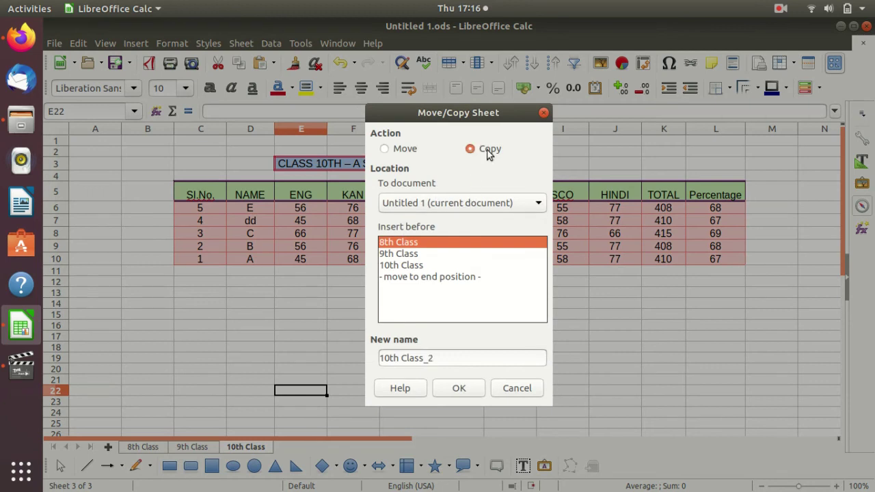
left_click(541, 204)
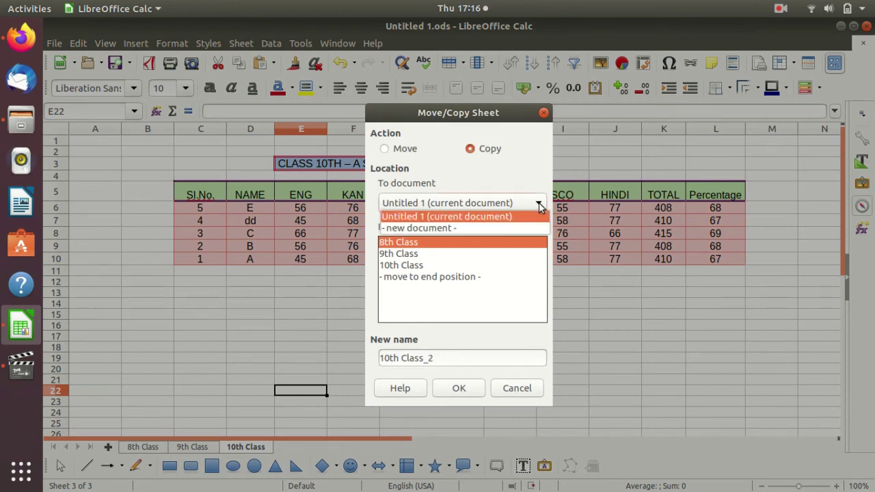
left_click(434, 229)
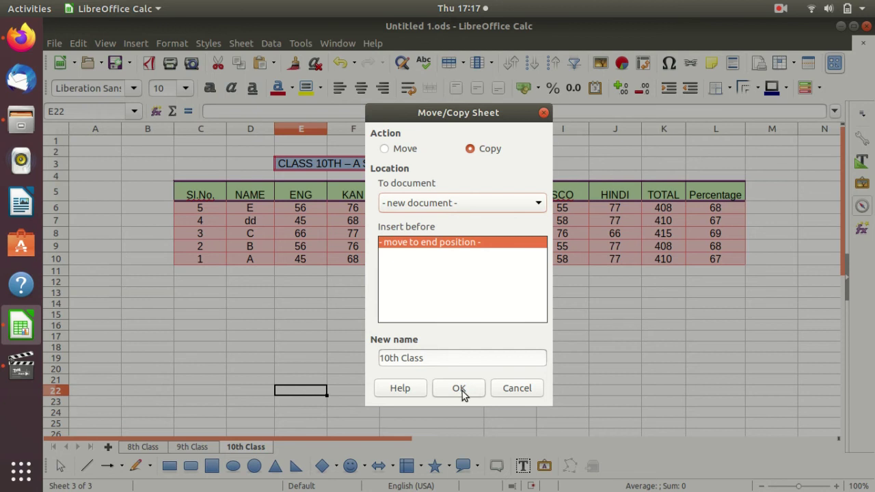
left_click(431, 357)
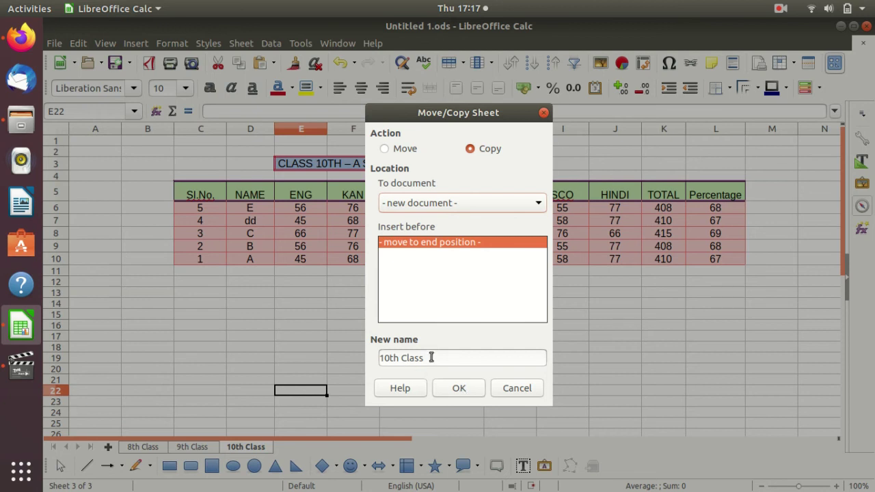
left_click(469, 389)
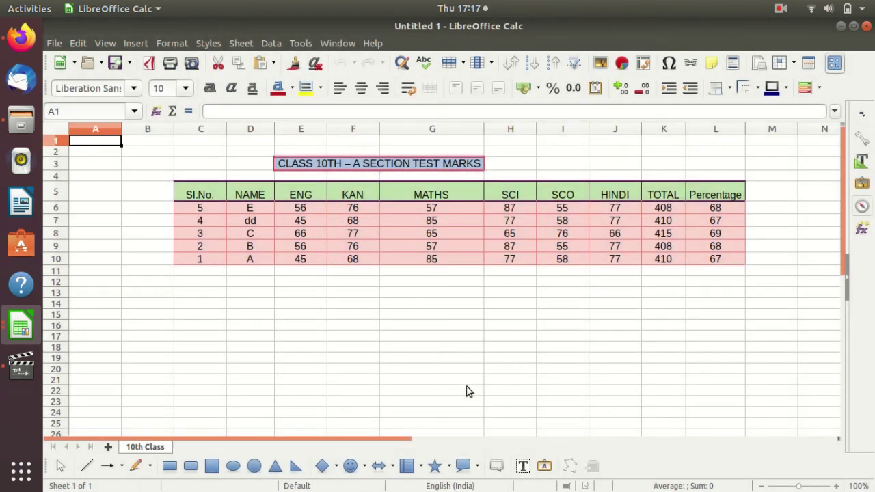
Step: Bring the new Untitled 1 document forward and check the copied values in C6 and E7
left_click(17, 328)
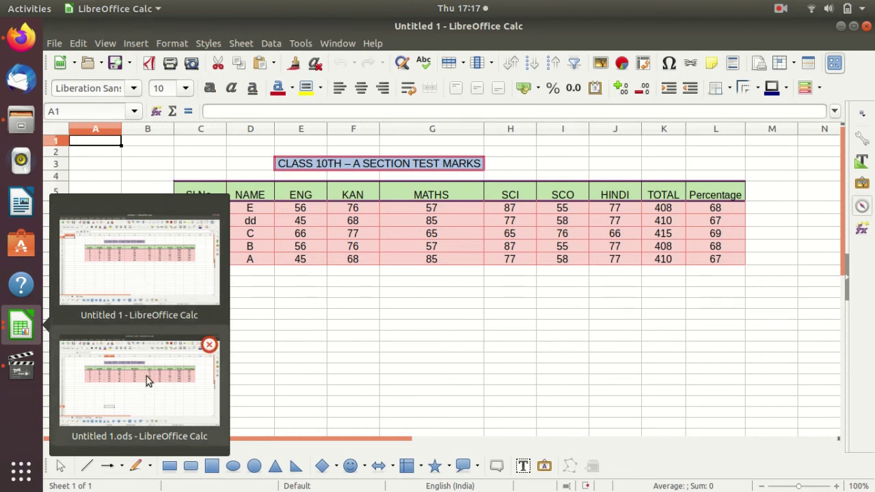
left_click(131, 294)
left_click(359, 306)
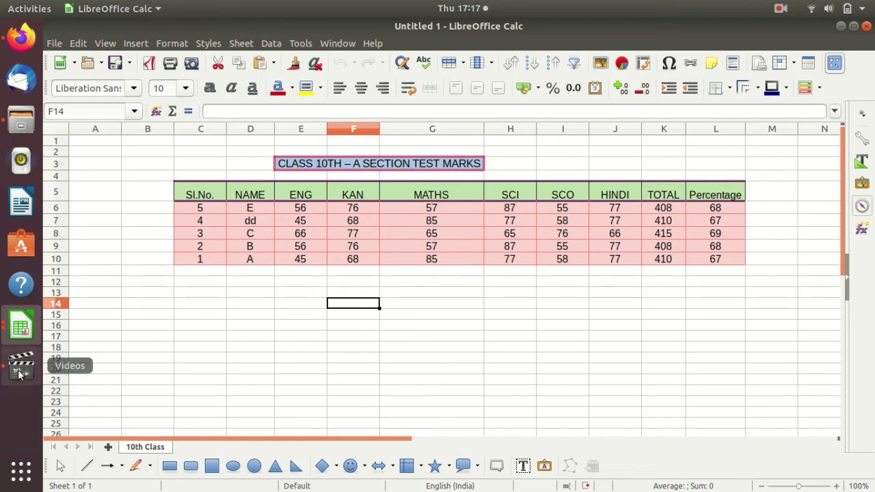
left_click(201, 207)
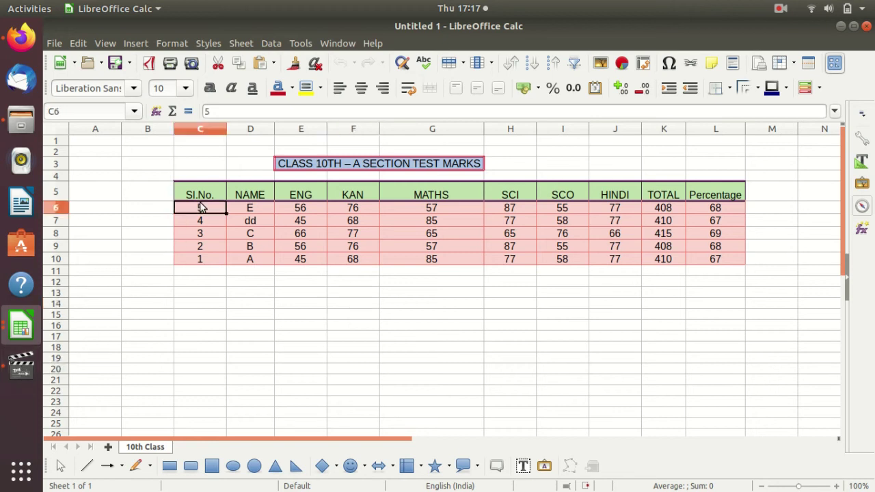
left_click(299, 220)
Step: Switch back to the original Untitled 1.ods workbook
left_click(20, 325)
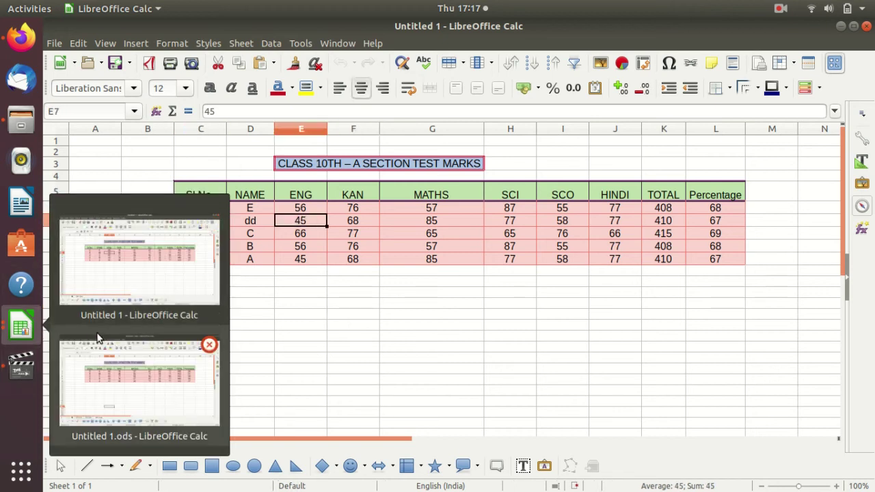
left_click(132, 375)
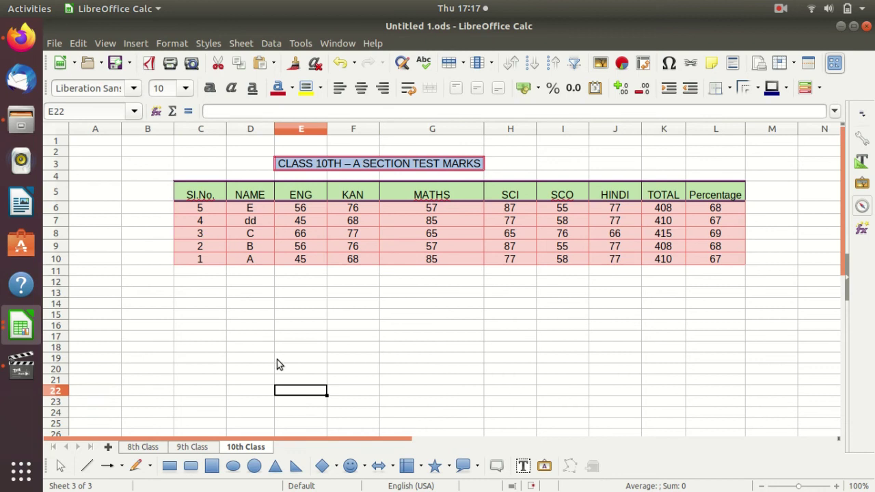
left_click(343, 329)
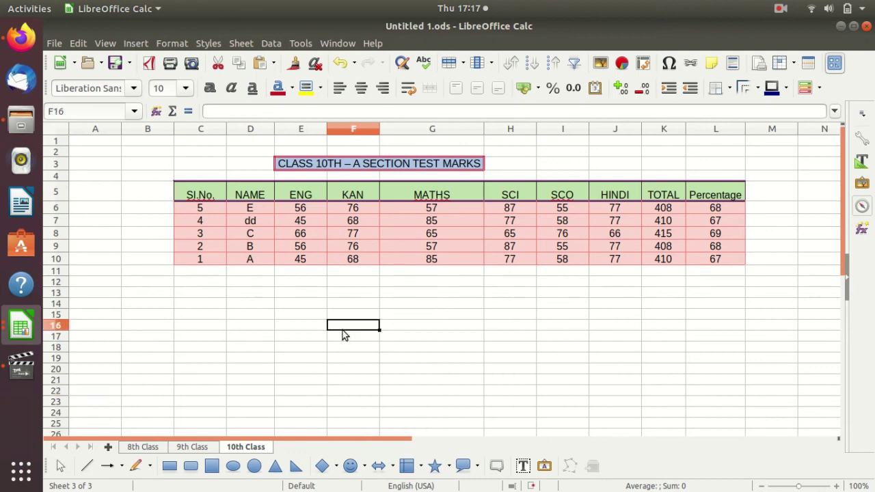
left_click(21, 327)
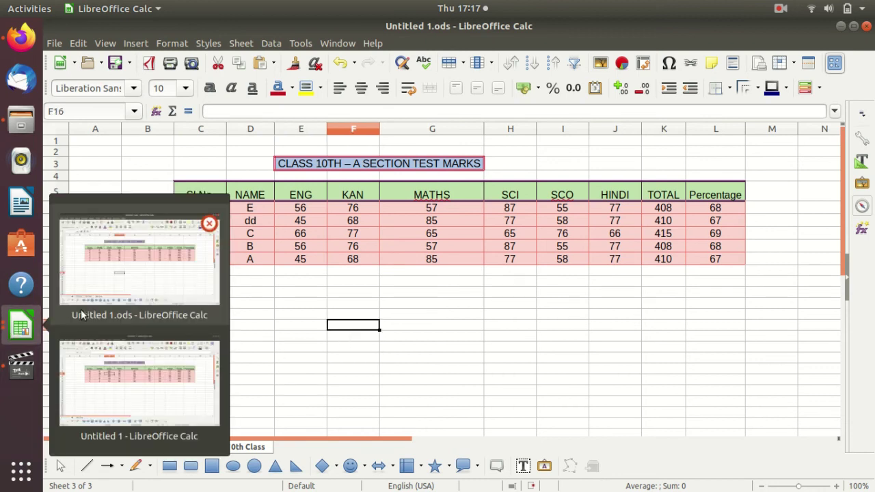
left_click(309, 293)
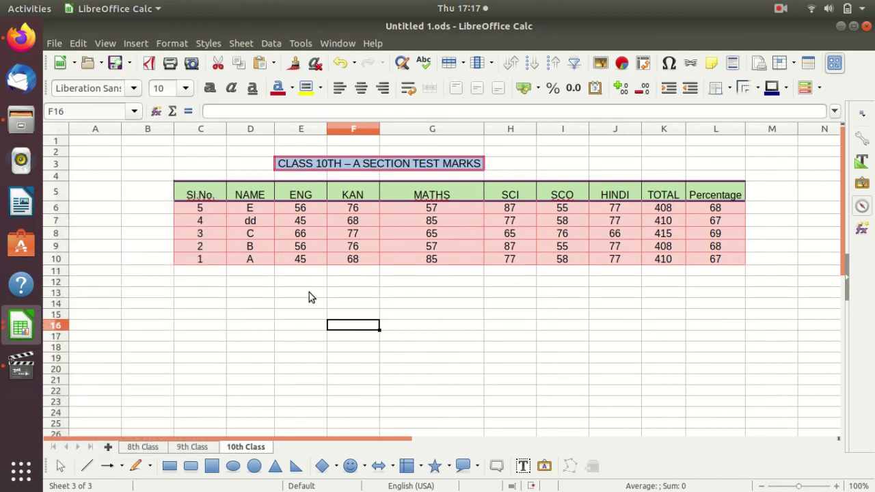